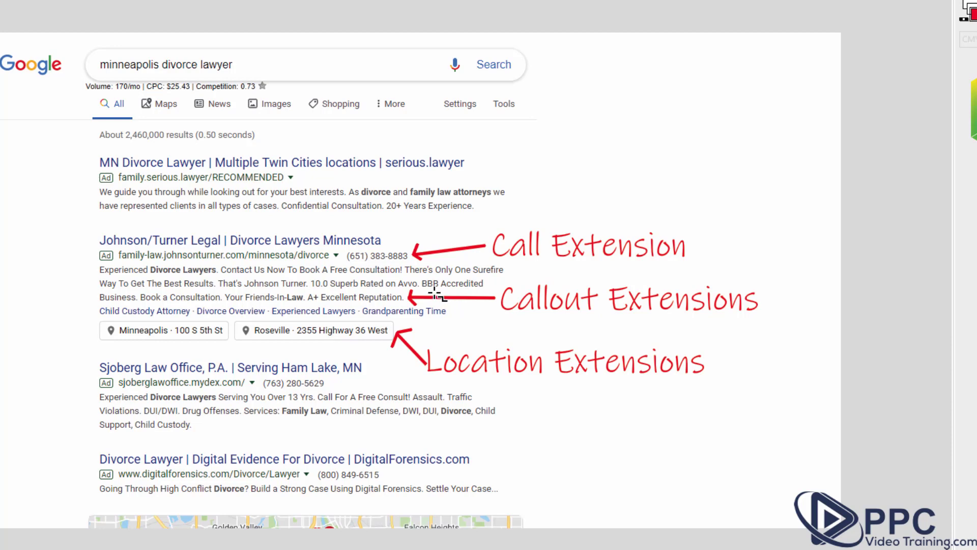
# - Underline the BBB Accredited and Book a Consultation callouts on the divorce lawyer ads
pyautogui.moveTo(422, 289); pyautogui.dragTo(491, 288)
pyautogui.moveTo(142, 304); pyautogui.dragTo(306, 305)
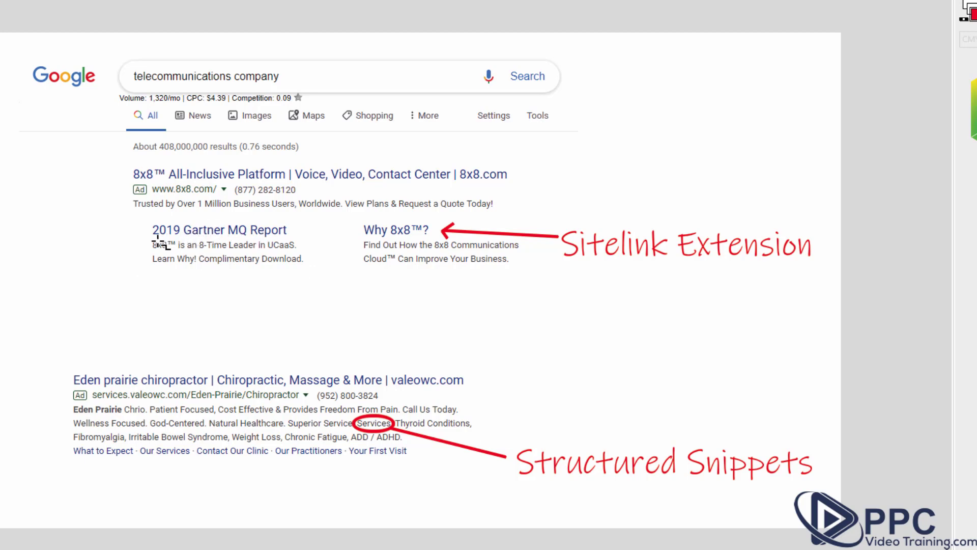
# - Underline the 2019 Gartner MQ Report and Why 8x8™? sitelinks, plus Thyroid Conditions and Fibromyalgia snippet items
pyautogui.moveTo(153, 241); pyautogui.dragTo(294, 242)
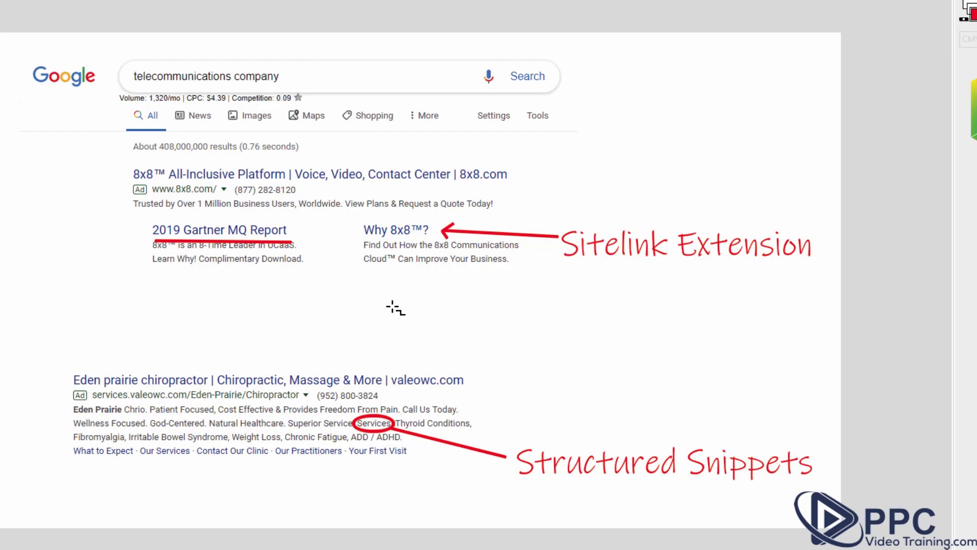
pyautogui.moveTo(375, 240); pyautogui.dragTo(447, 238)
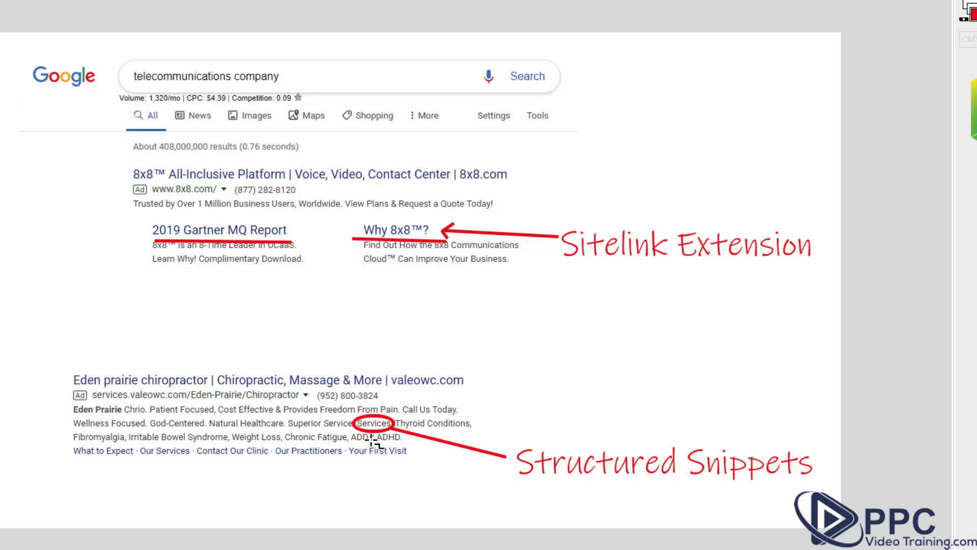
pyautogui.moveTo(406, 431); pyautogui.dragTo(470, 430)
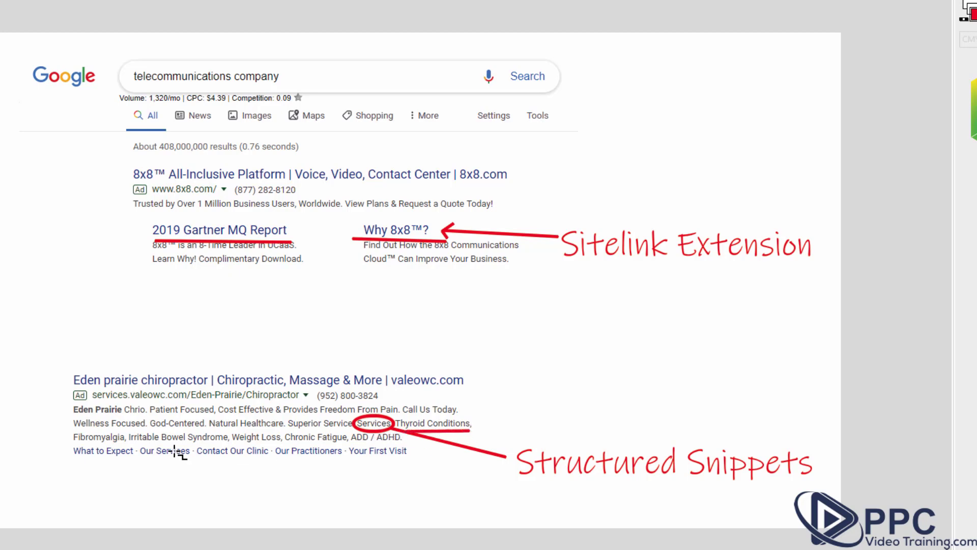
pyautogui.moveTo(74, 442); pyautogui.dragTo(296, 442)
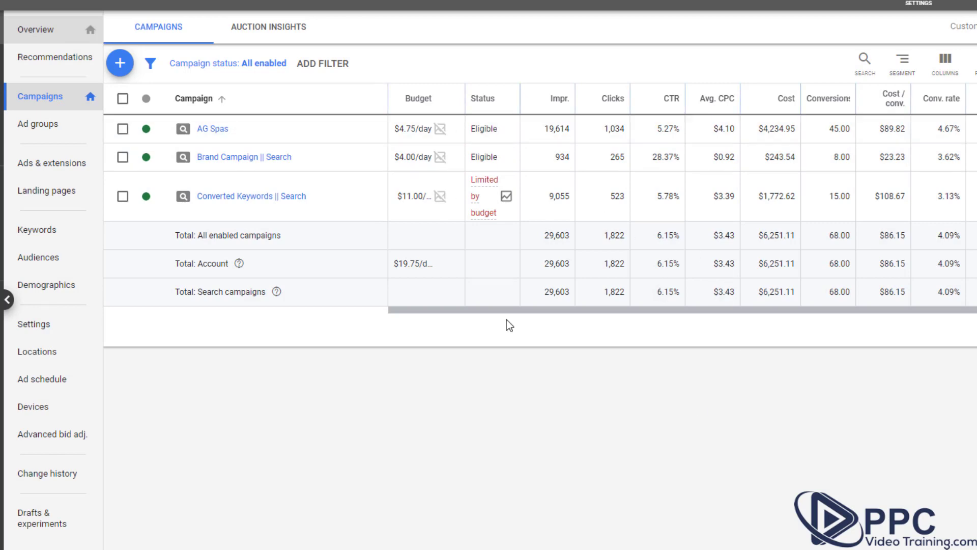
# - Go to the Extensions list under Ads & extensions and start adding a new extension
pyautogui.click(52, 169)
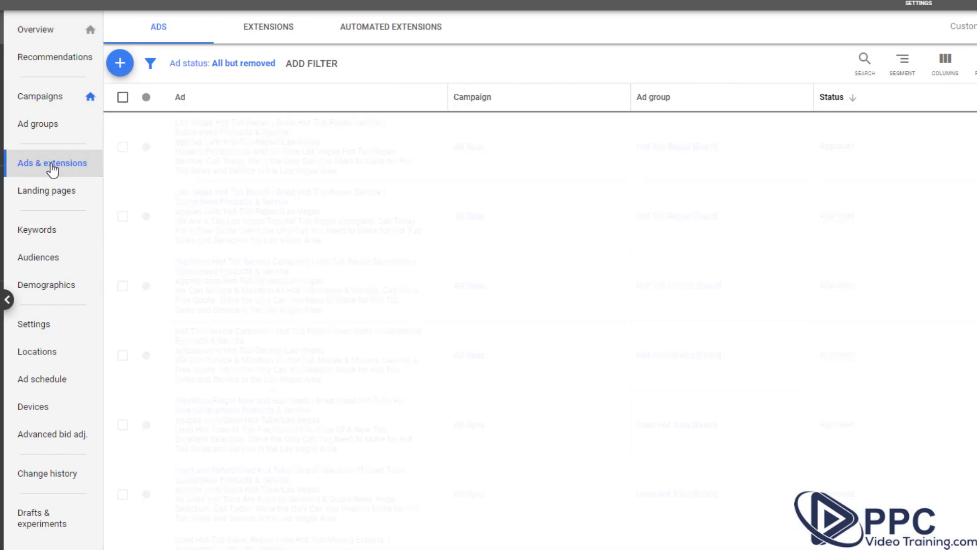
pyautogui.click(274, 32)
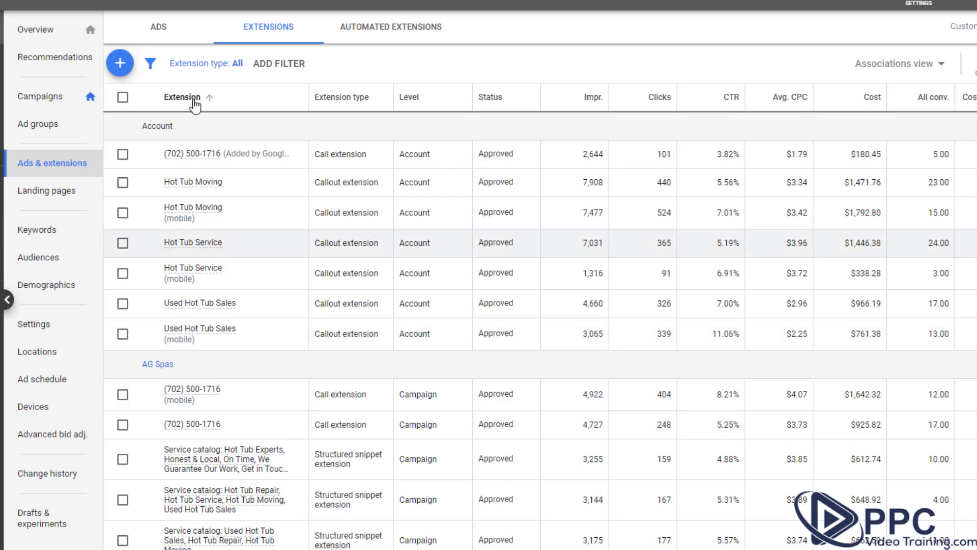
pyautogui.click(120, 64)
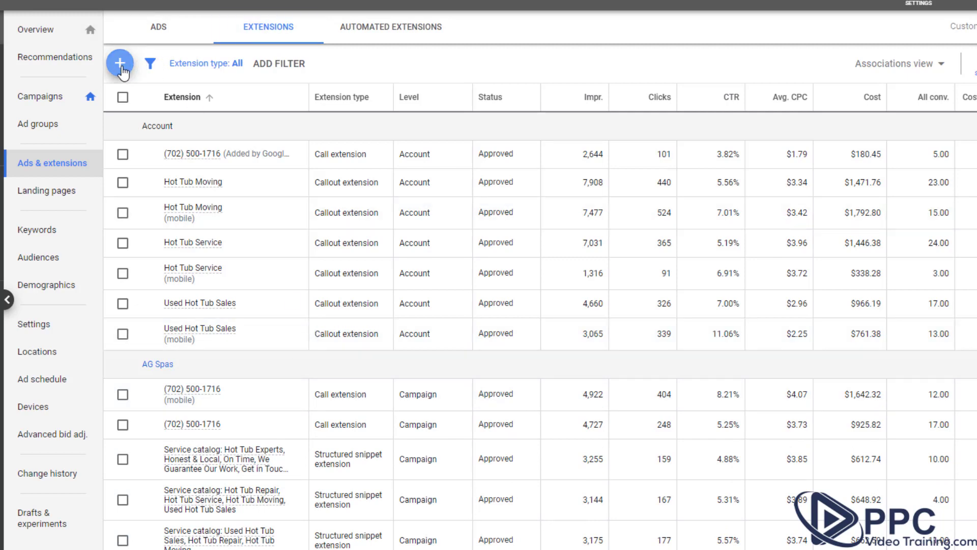
# - Start a sitelink extension and enter the Hot Tub Moving sitelink with its final URL
pyautogui.click(161, 116)
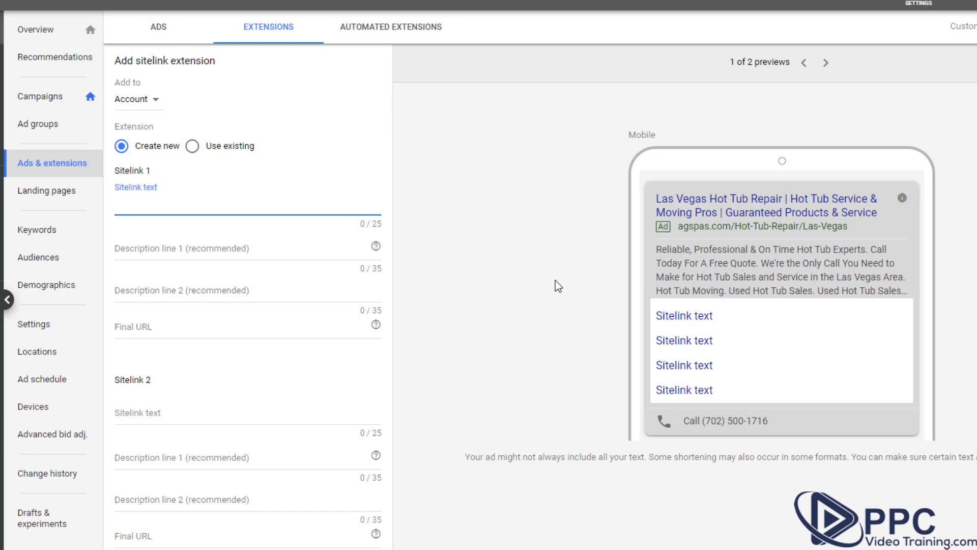
pyautogui.write('Hot Tub Moving')
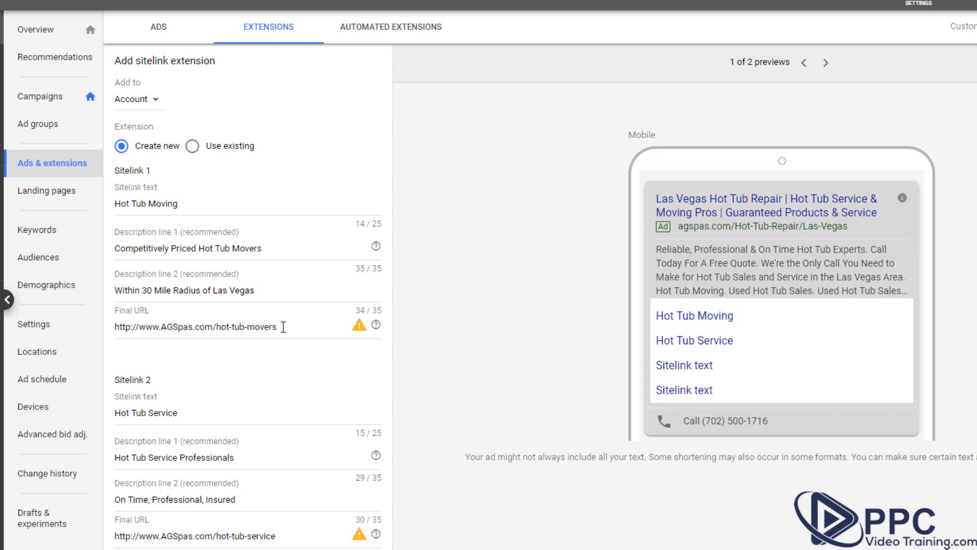
pyautogui.moveTo(279, 327); pyautogui.dragTo(112, 333)
pyautogui.click(267, 326)
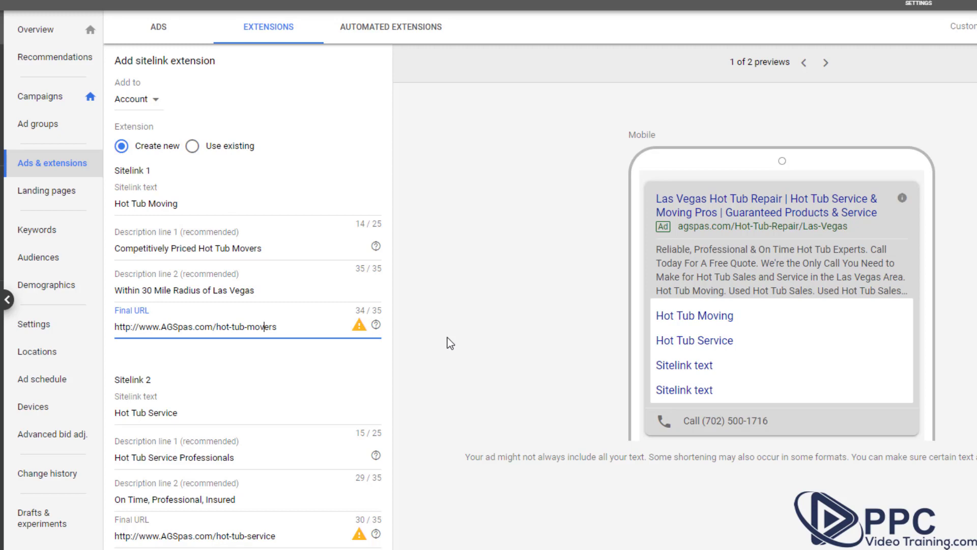
# - Fill in the Hot Tub Service sitelink and keep the sitelinks added at account level
pyautogui.click(196, 411)
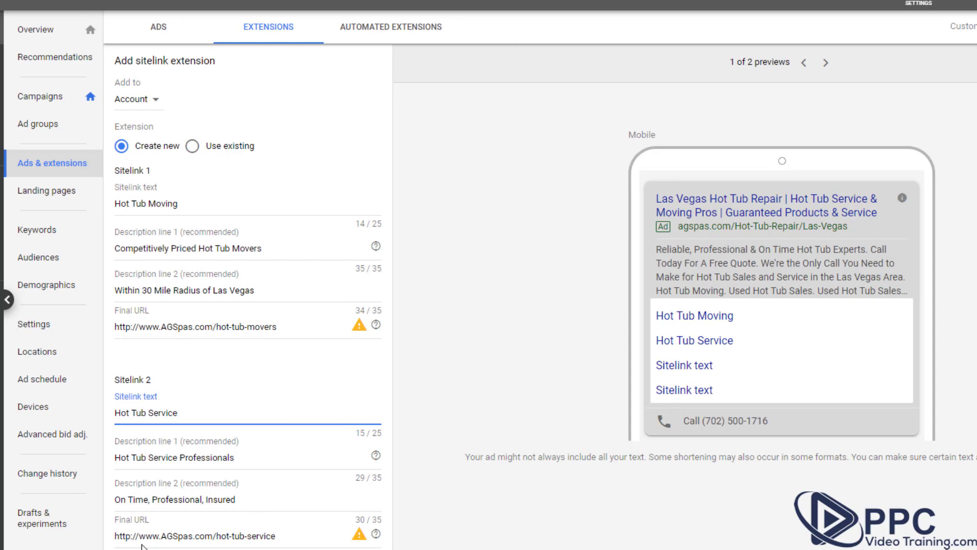
pyautogui.scroll(-10, 306, 501)
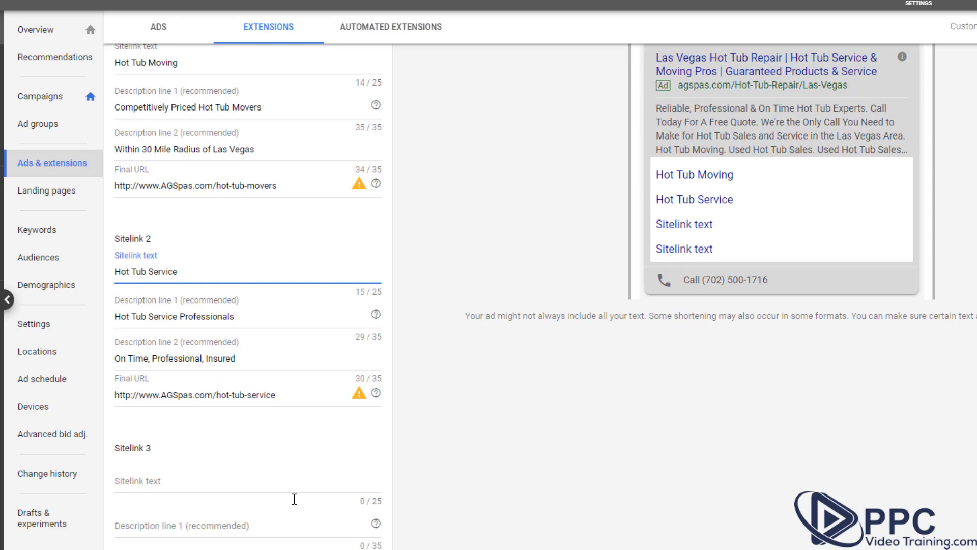
pyautogui.scroll(10, 153, 460)
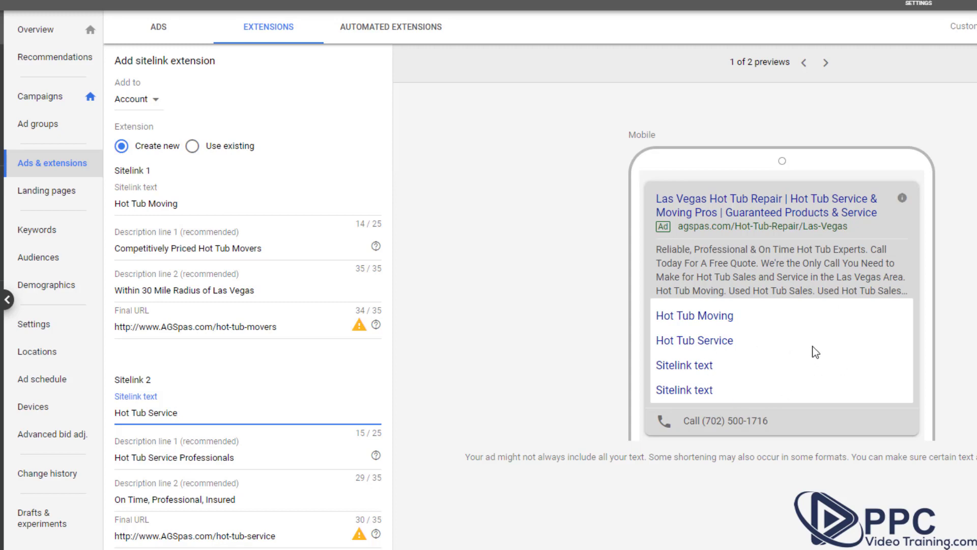
pyautogui.click(153, 100)
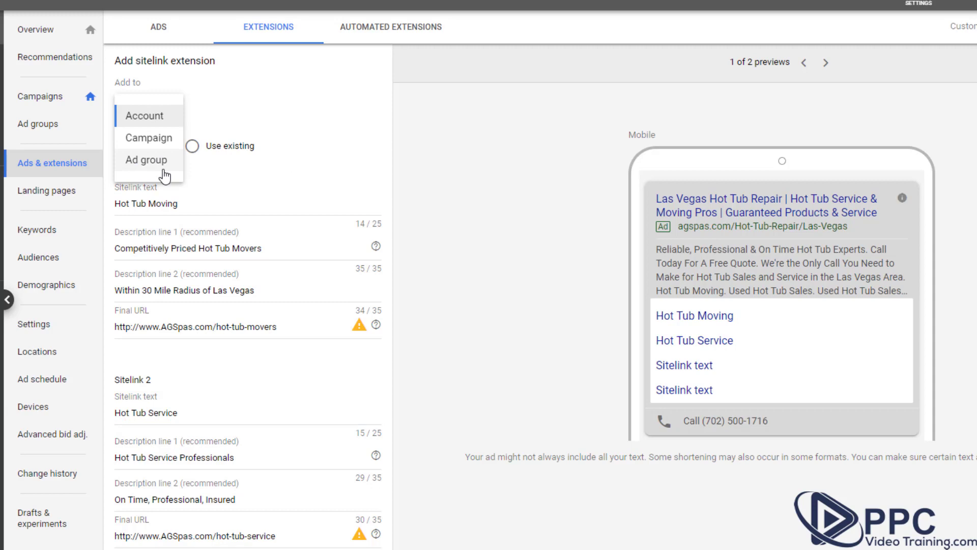
pyautogui.click(342, 99)
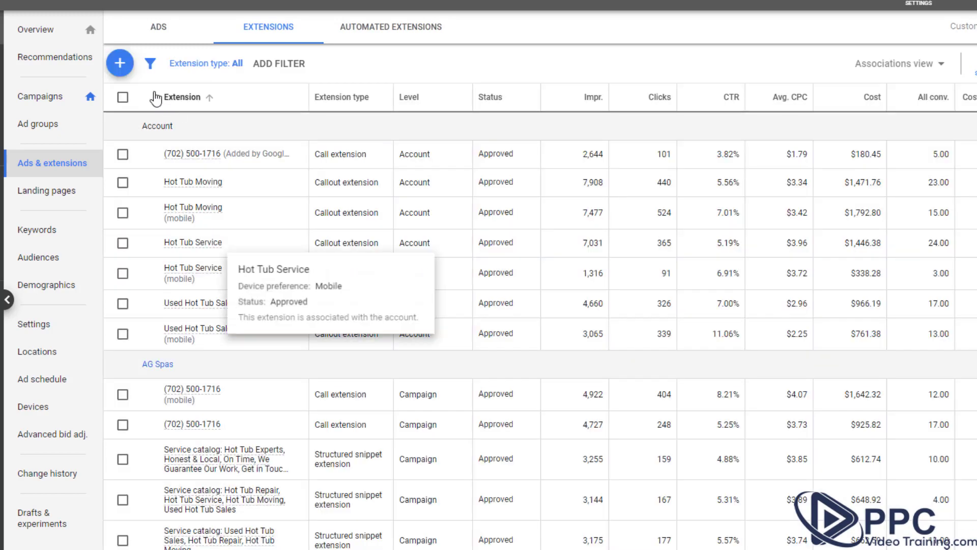
# - Start a new account-level callout extension and expand then collapse its Advanced options
pyautogui.click(125, 73)
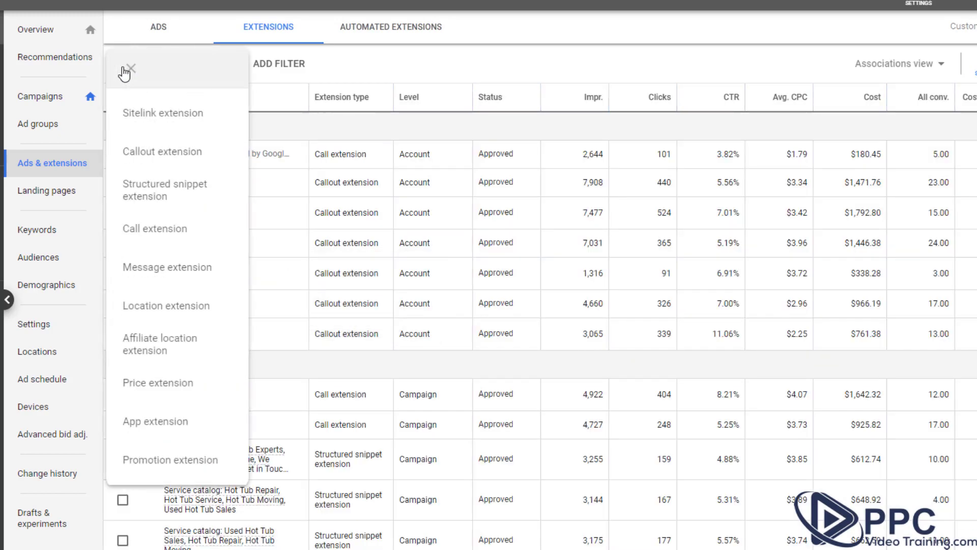
pyautogui.click(159, 151)
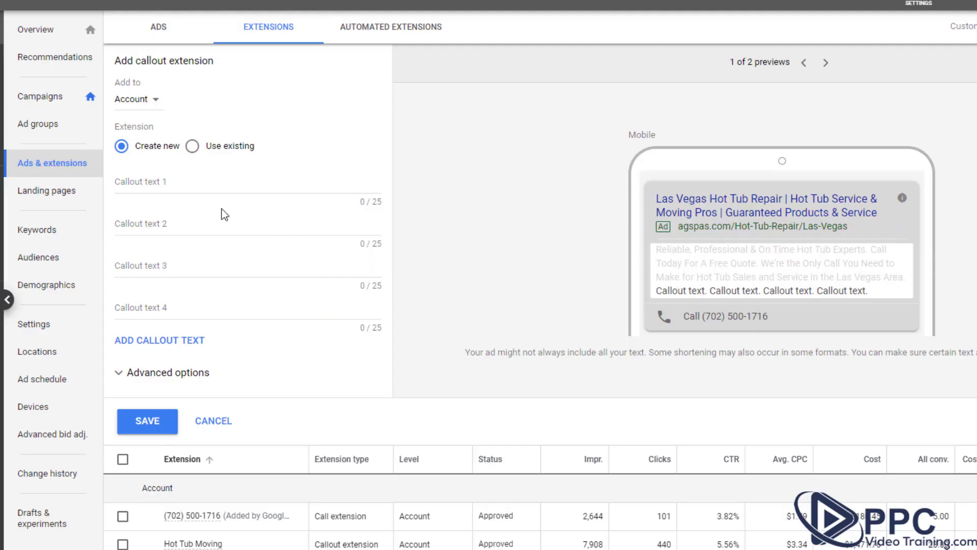
pyautogui.click(187, 187)
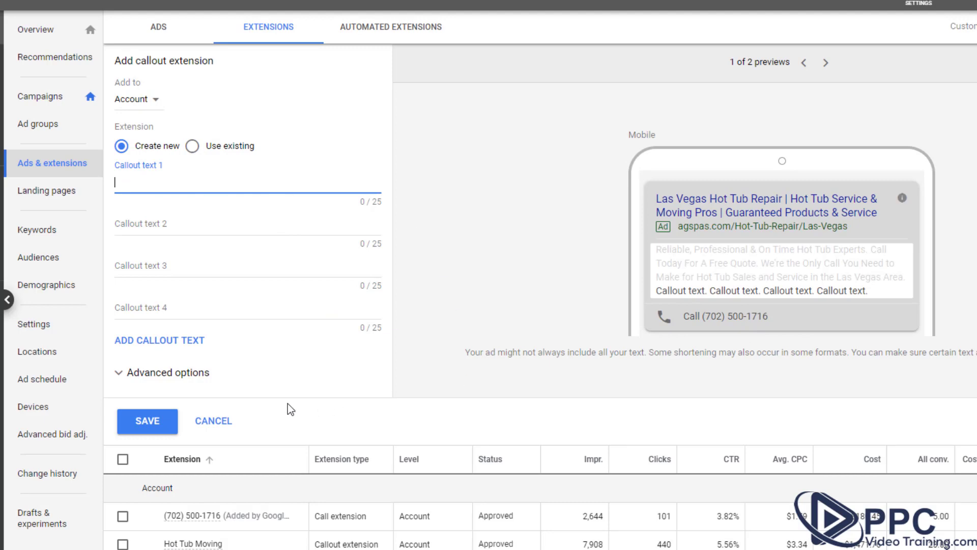
pyautogui.scroll(-3, 288, 407)
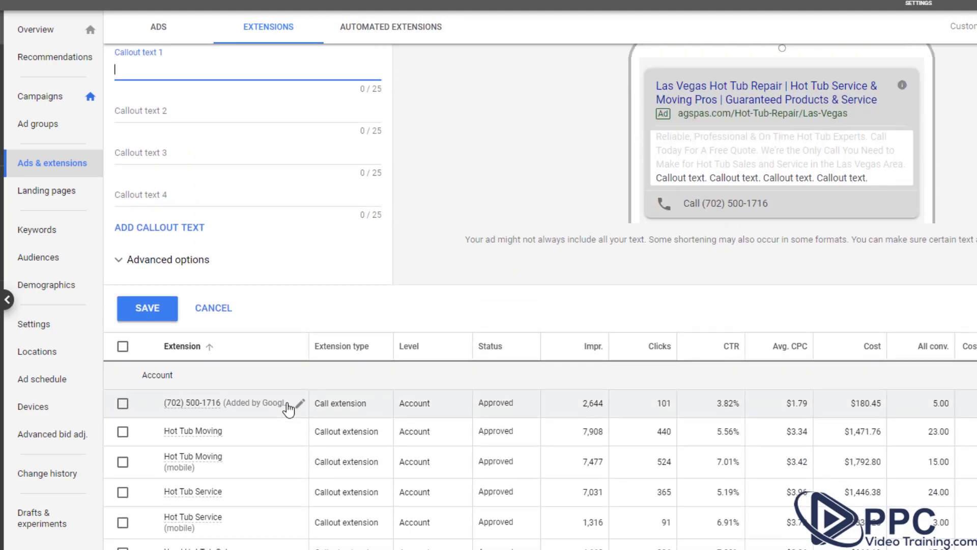
pyautogui.scroll(-5, 288, 407)
pyautogui.scroll(8, 293, 402)
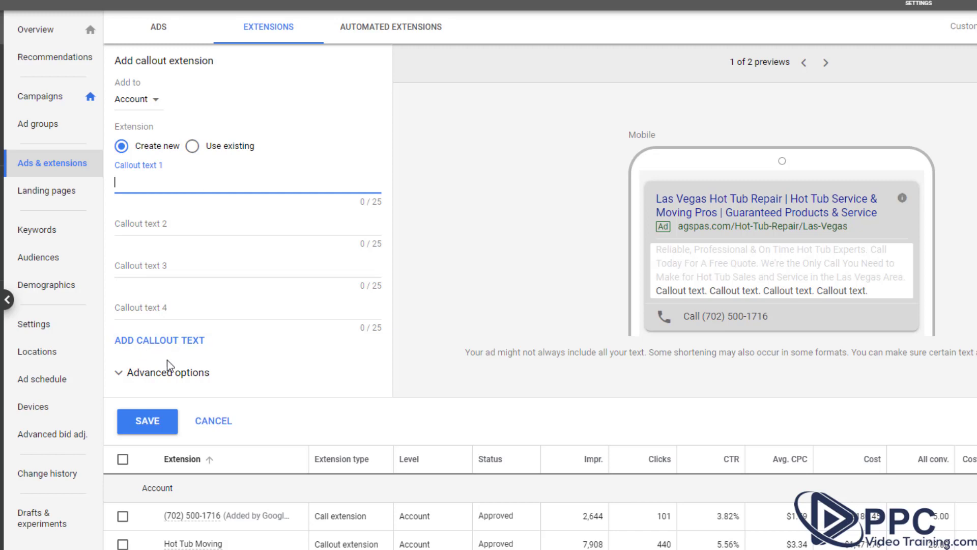
pyautogui.click(120, 375)
pyautogui.click(119, 375)
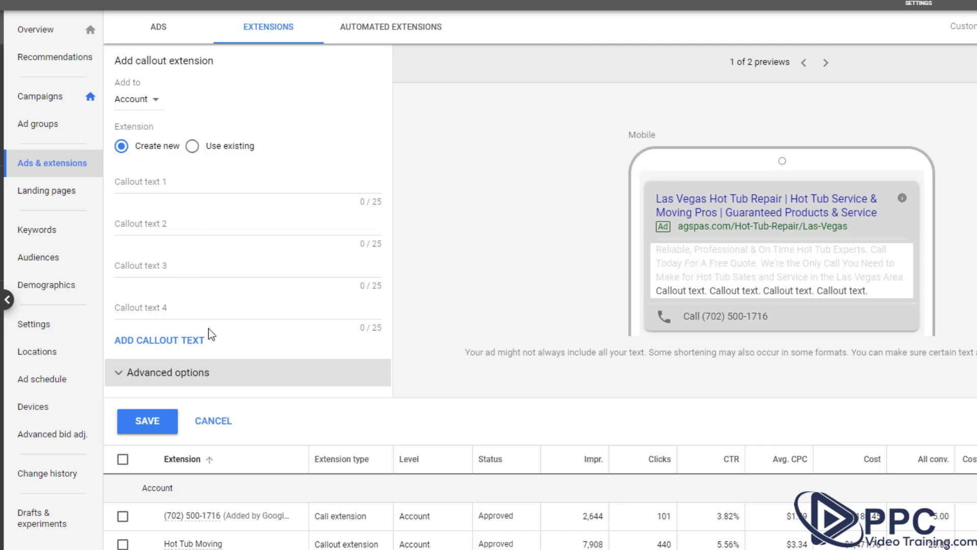
# - Leave the callout's Mobile preference unset, collapse Advanced options, and review existing callout extensions
pyautogui.click(119, 379)
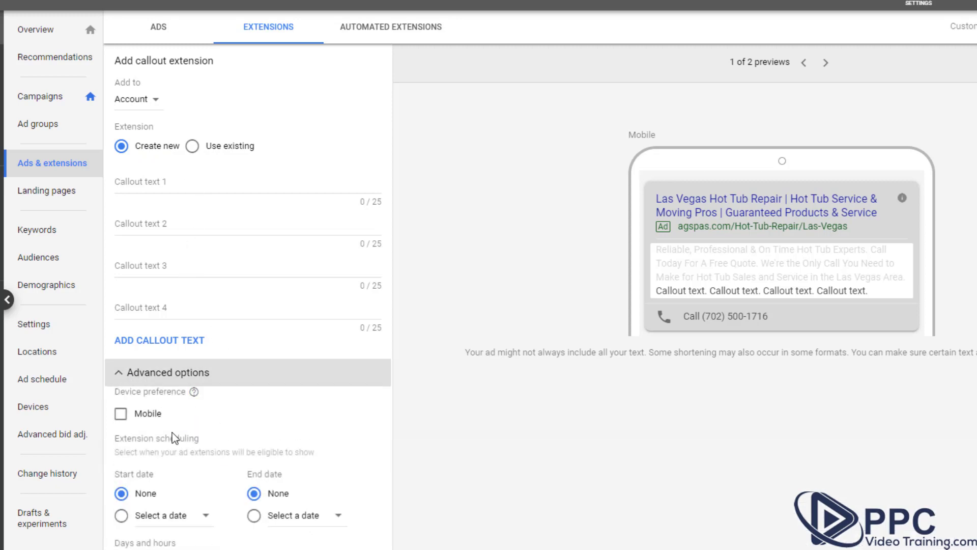
pyautogui.click(118, 415)
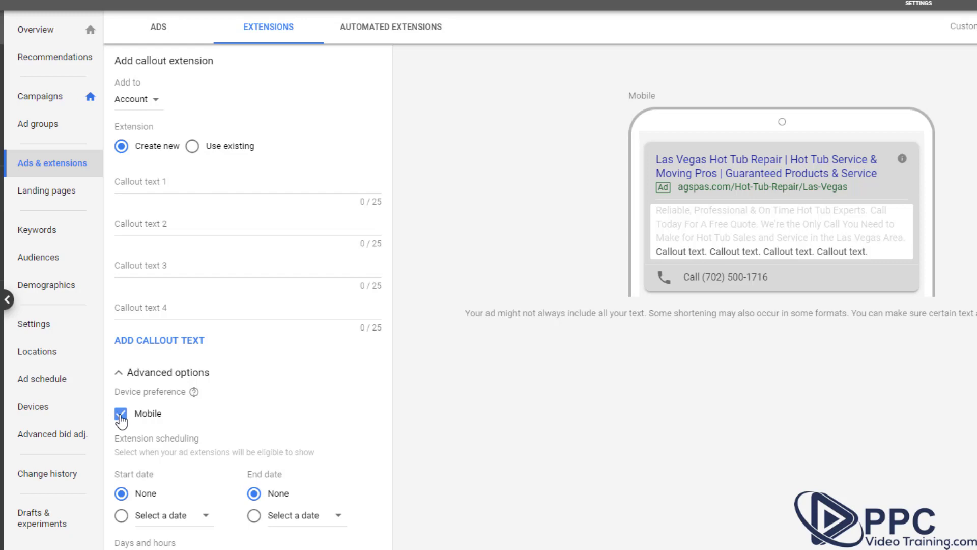
pyautogui.click(120, 372)
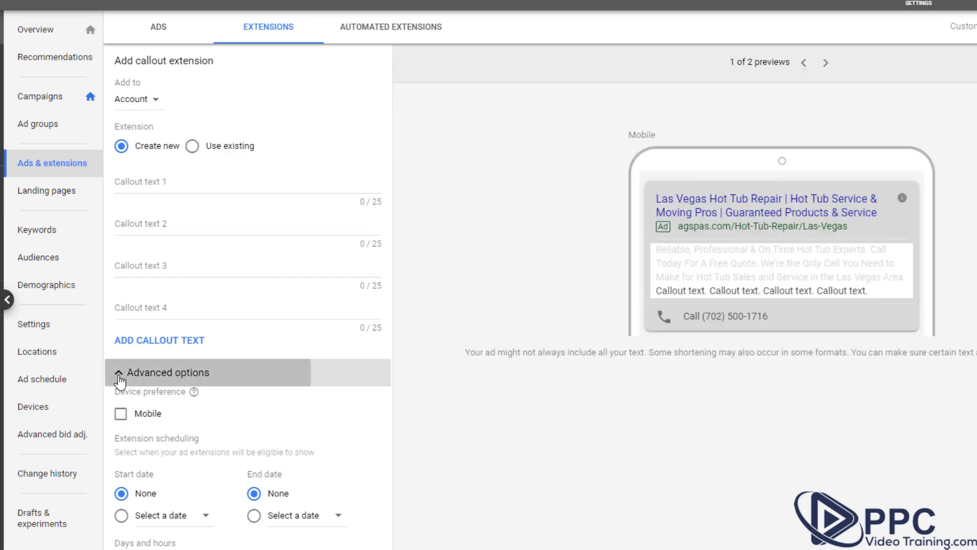
pyautogui.scroll(-2, 432, 310)
pyautogui.scroll(-2, 432, 309)
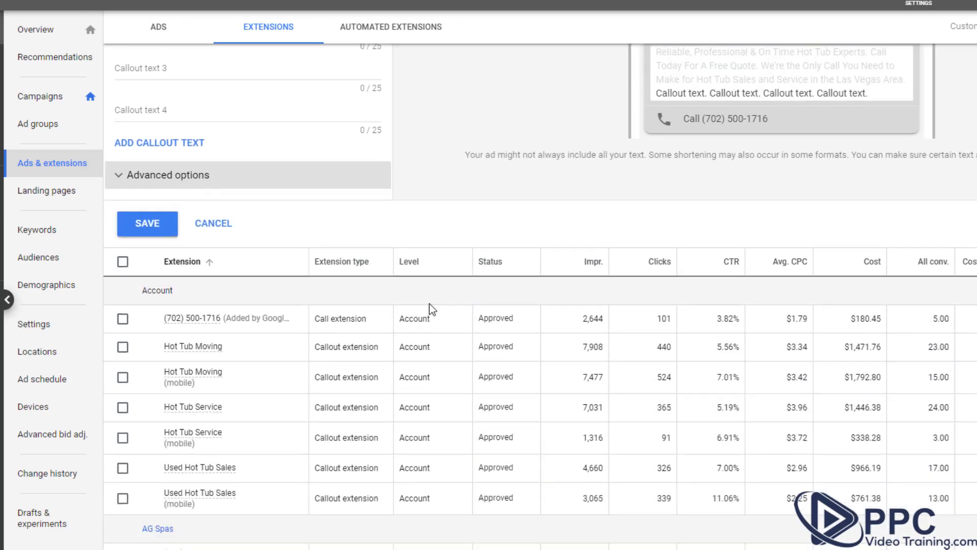
pyautogui.scroll(2, 432, 309)
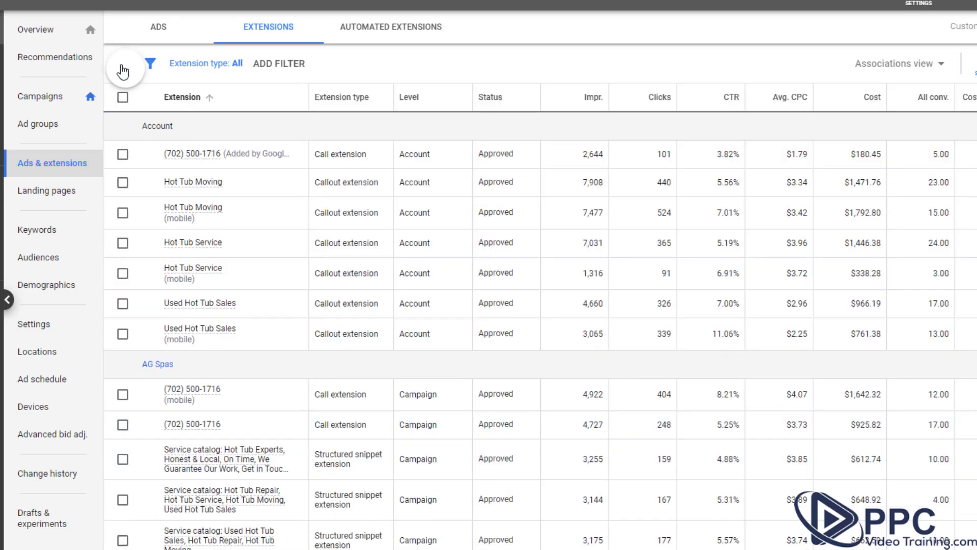
# - Open a new Structured snippet extension form from the add-extension menu
pyautogui.click(149, 62)
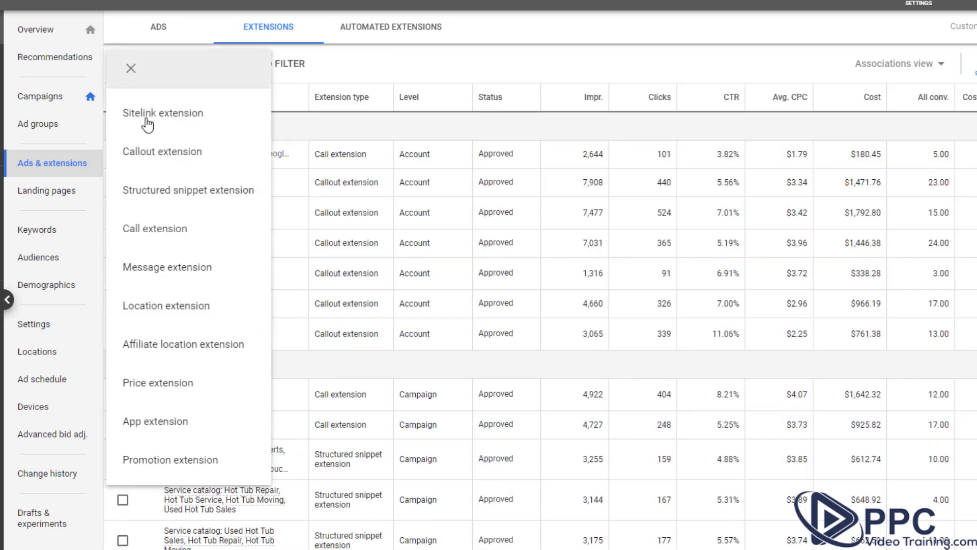
pyautogui.click(176, 195)
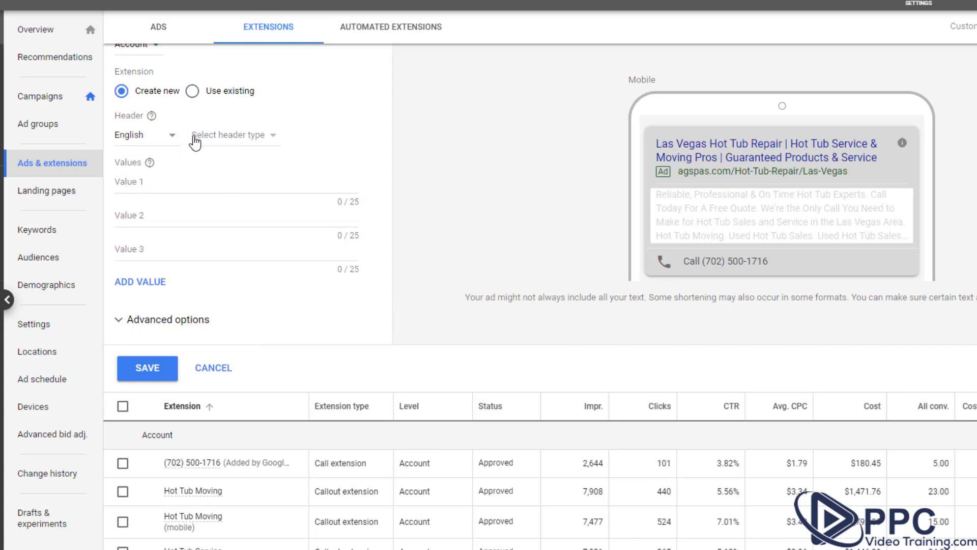
# - Choose Brands as the structured snippet header type
pyautogui.click(268, 136)
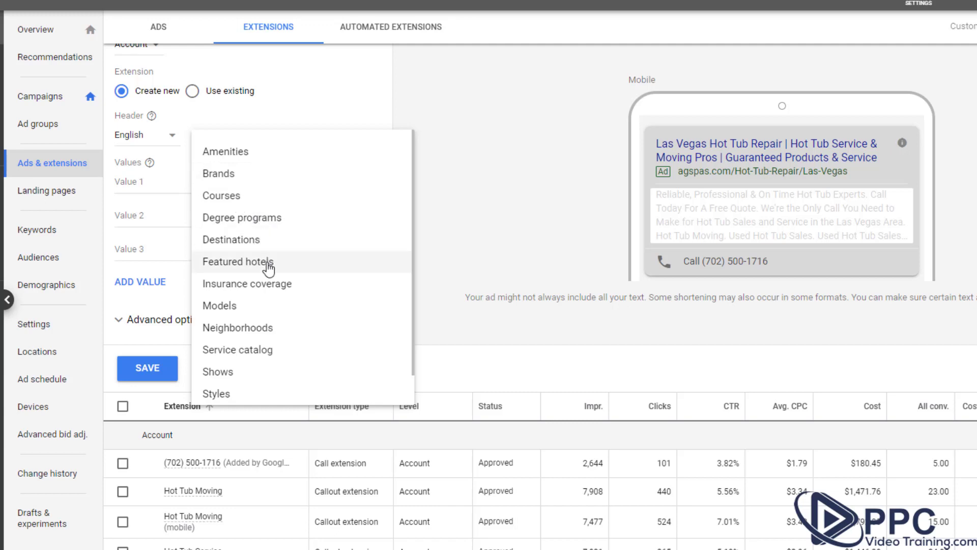
pyautogui.scroll(-1, 230, 300)
pyautogui.scroll(-1, 230, 305)
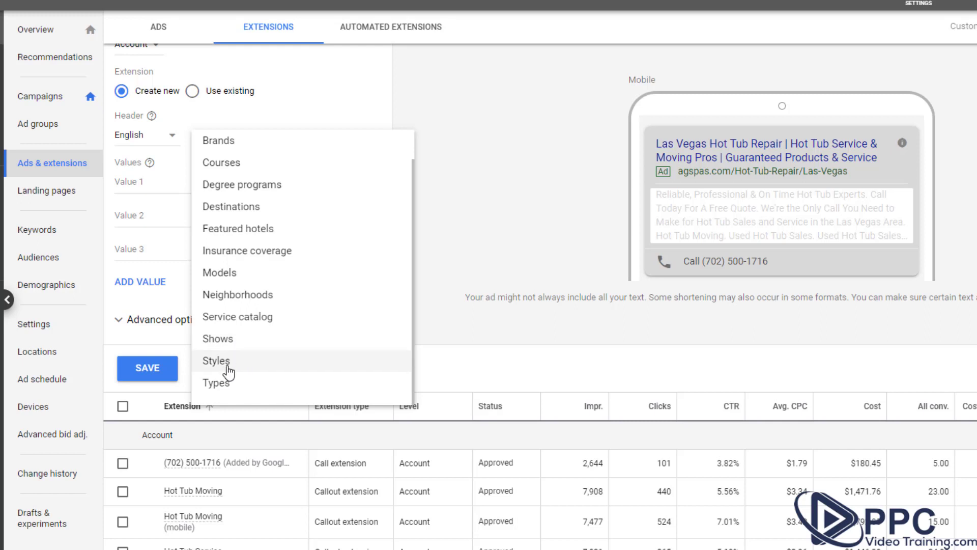
pyautogui.click(245, 319)
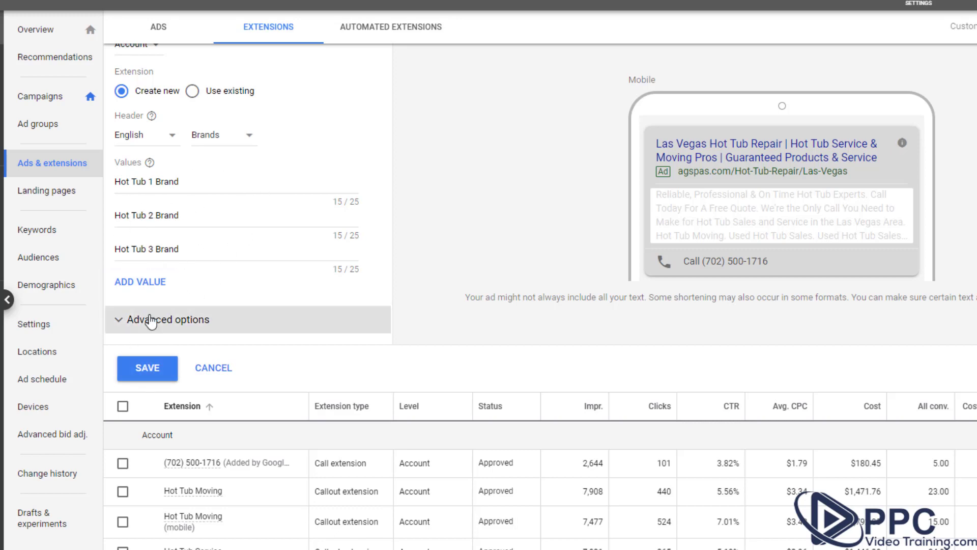
# - Leave the snippet's Mobile preference unset, then cancel the structured snippet draft
pyautogui.click(150, 320)
pyautogui.click(122, 362)
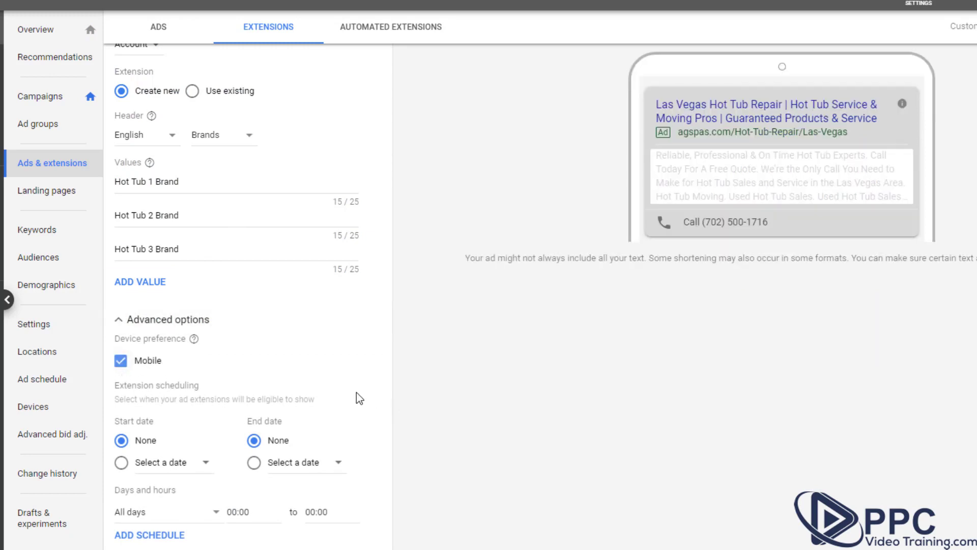
pyautogui.click(122, 360)
pyautogui.click(120, 326)
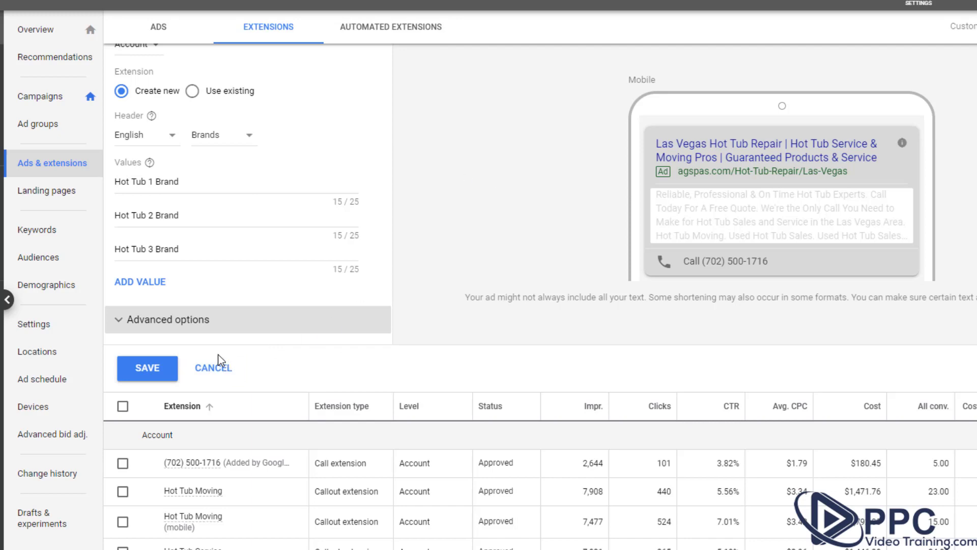
pyautogui.click(211, 367)
pyautogui.scroll(3, 211, 367)
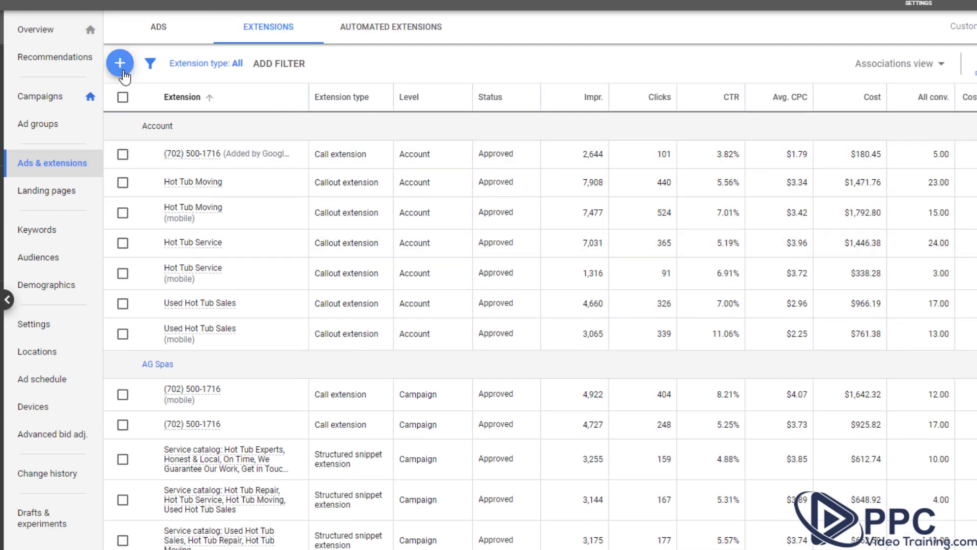
pyautogui.click(123, 71)
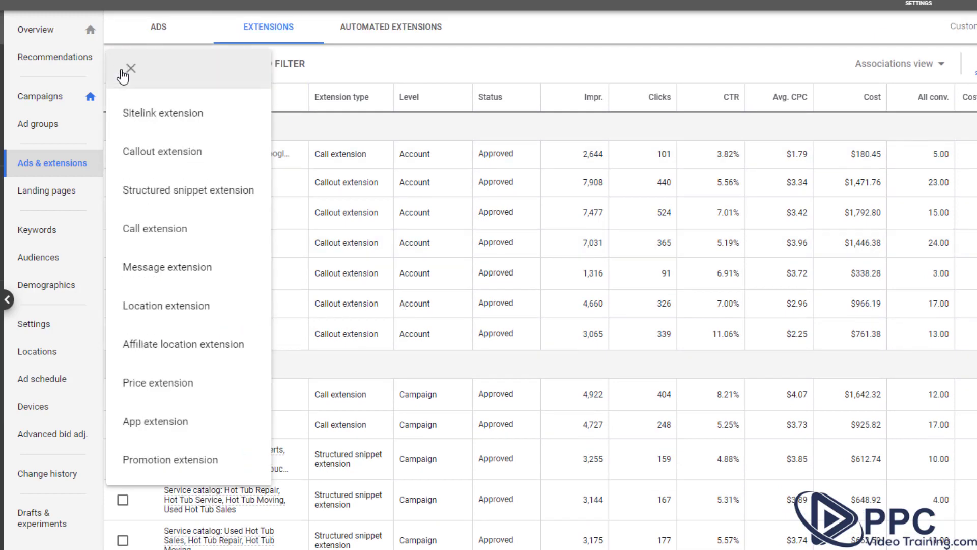
pyautogui.click(174, 232)
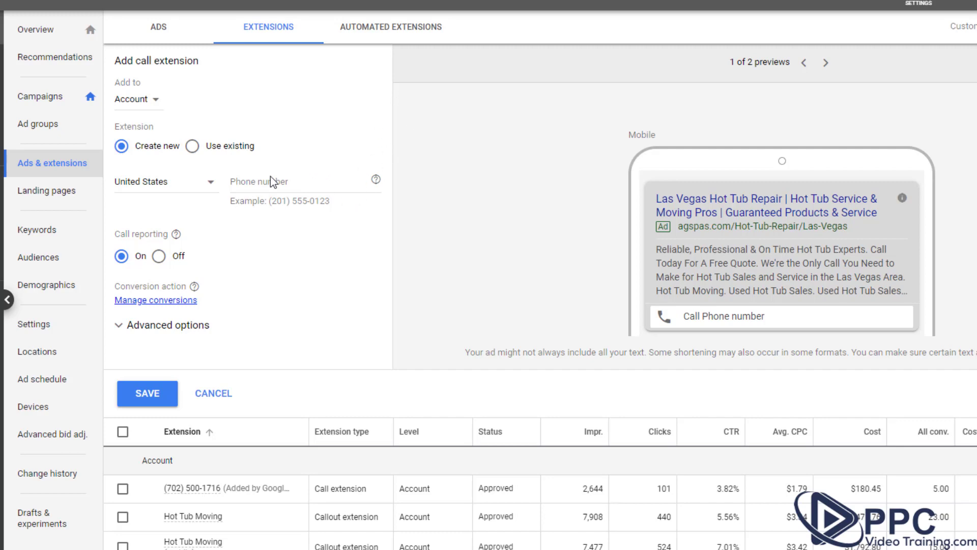
pyautogui.click(254, 181)
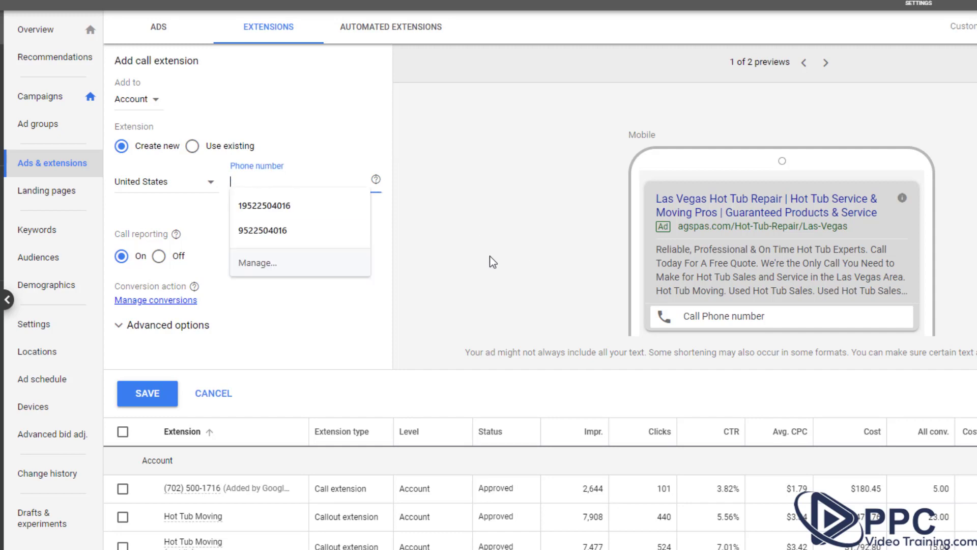
pyautogui.click(448, 224)
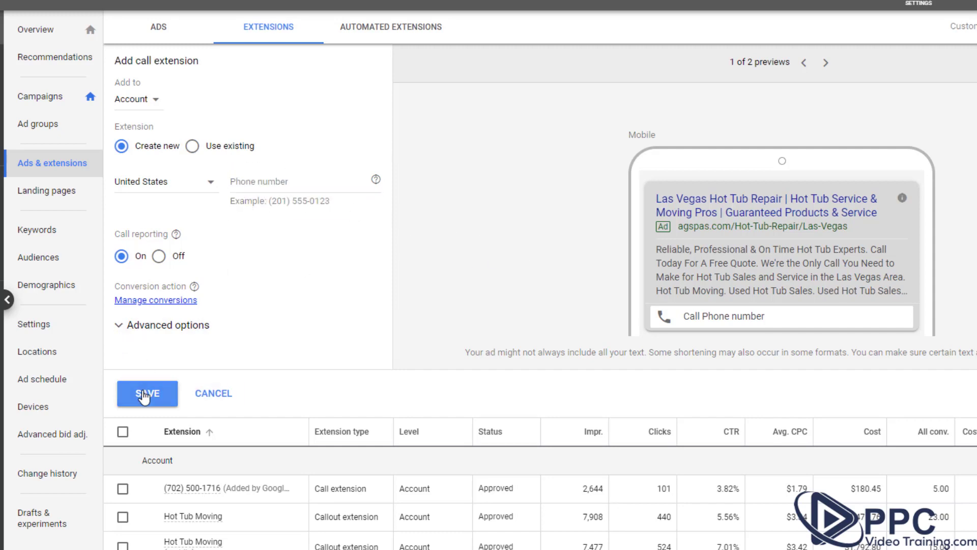
pyautogui.click(120, 326)
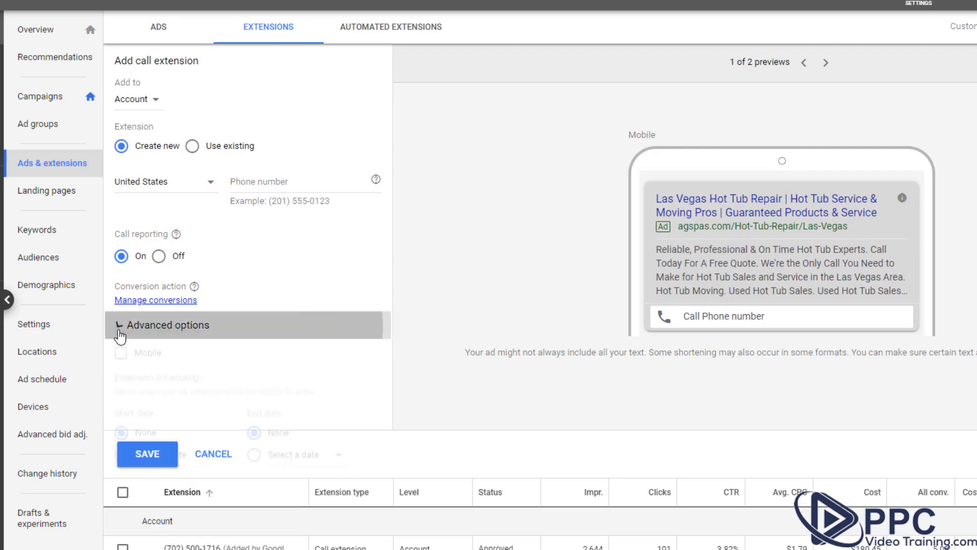
pyautogui.click(121, 328)
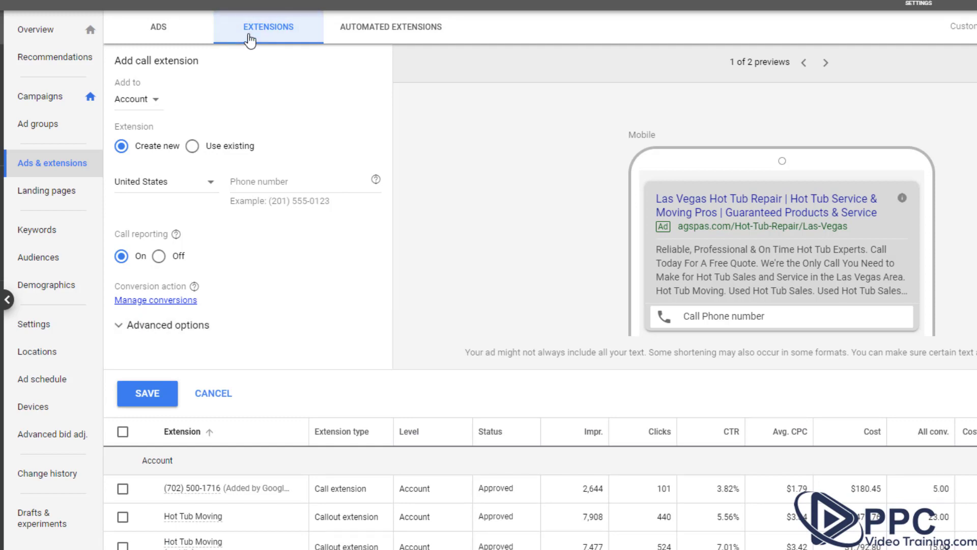
# - Discard the call extension, start another, and expand then collapse its Advanced options
pyautogui.click(199, 395)
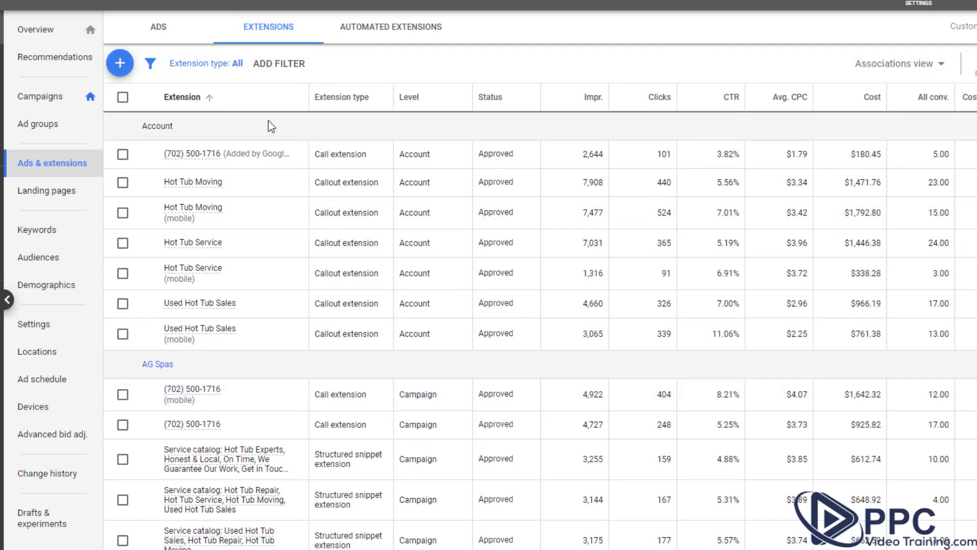
pyautogui.click(121, 63)
pyautogui.click(183, 231)
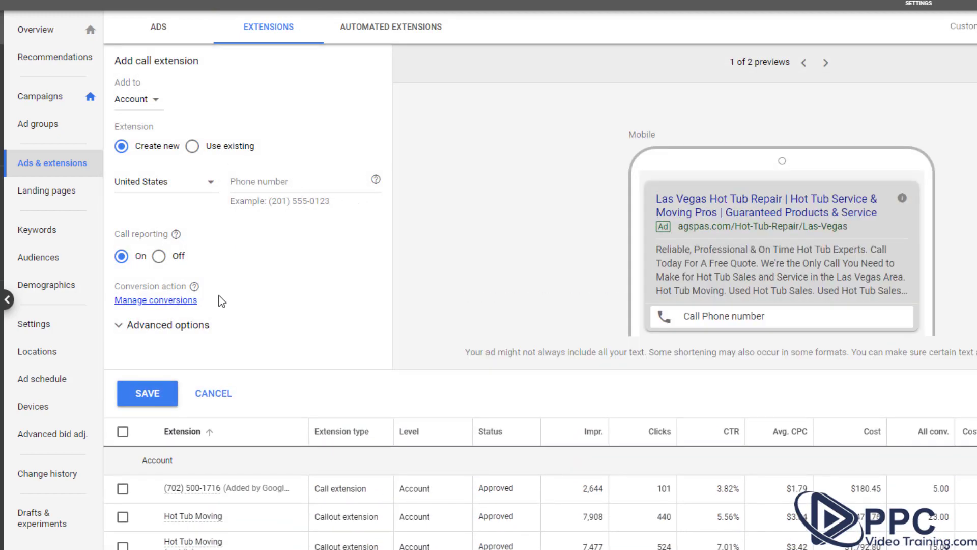
pyautogui.click(117, 327)
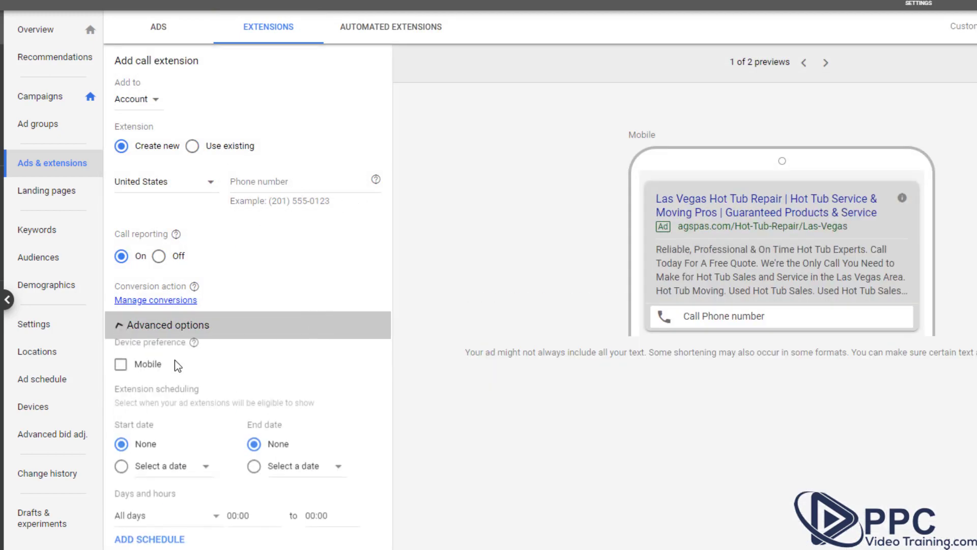
pyautogui.click(117, 328)
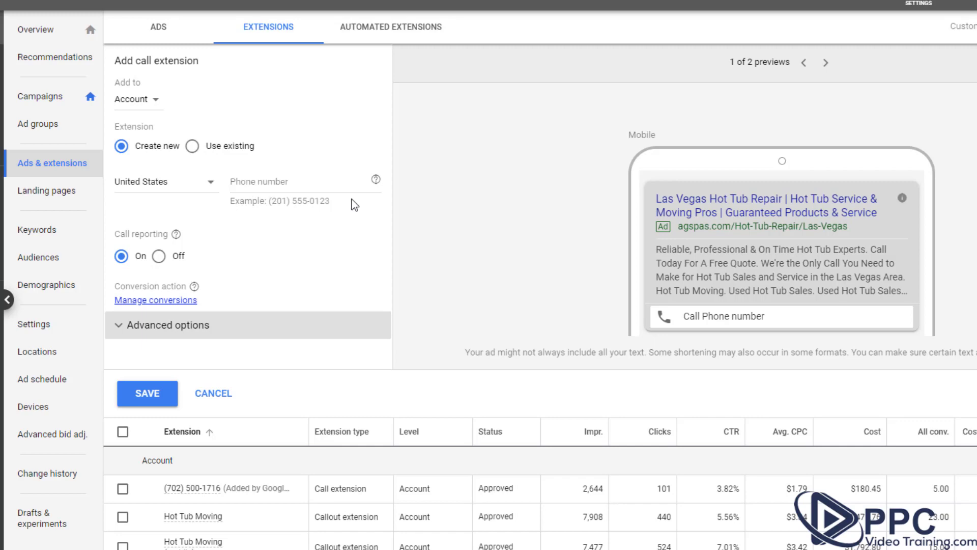
# - Cancel the call extension and open a new Message extension form instead
pyautogui.click(213, 394)
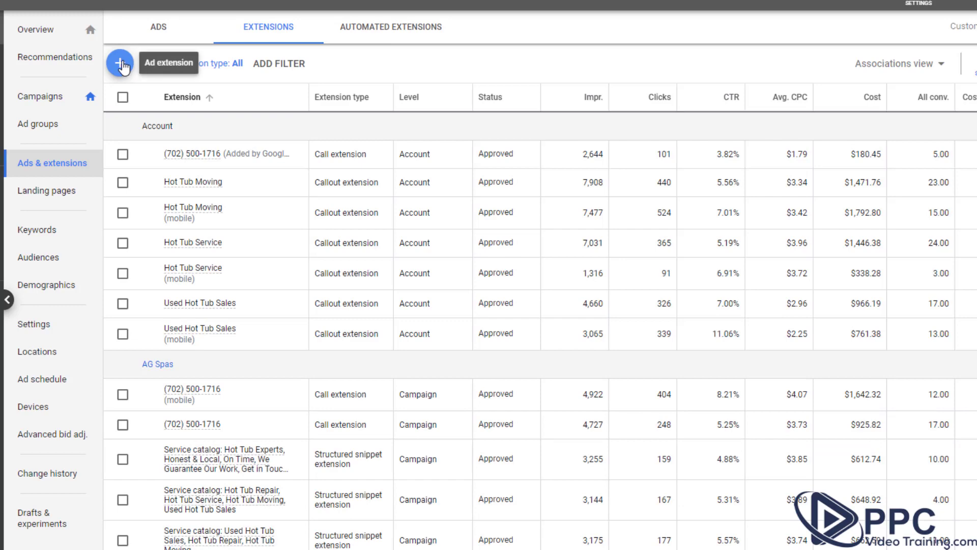
pyautogui.click(120, 64)
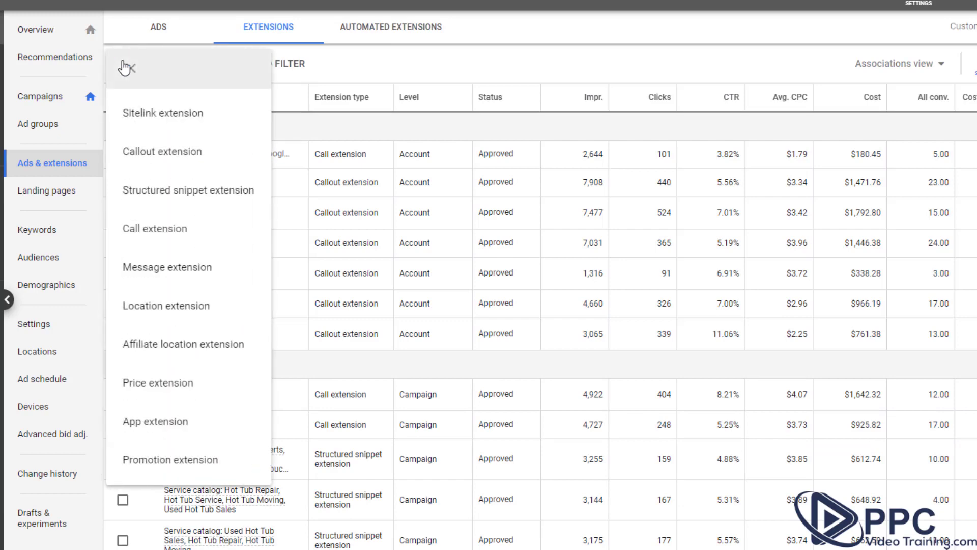
pyautogui.click(190, 284)
pyautogui.click(204, 307)
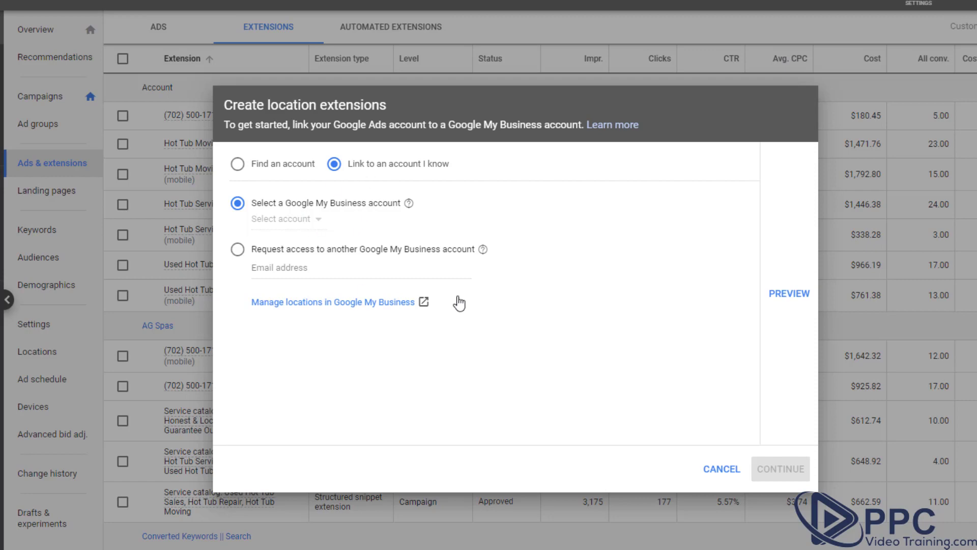
pyautogui.click(734, 477)
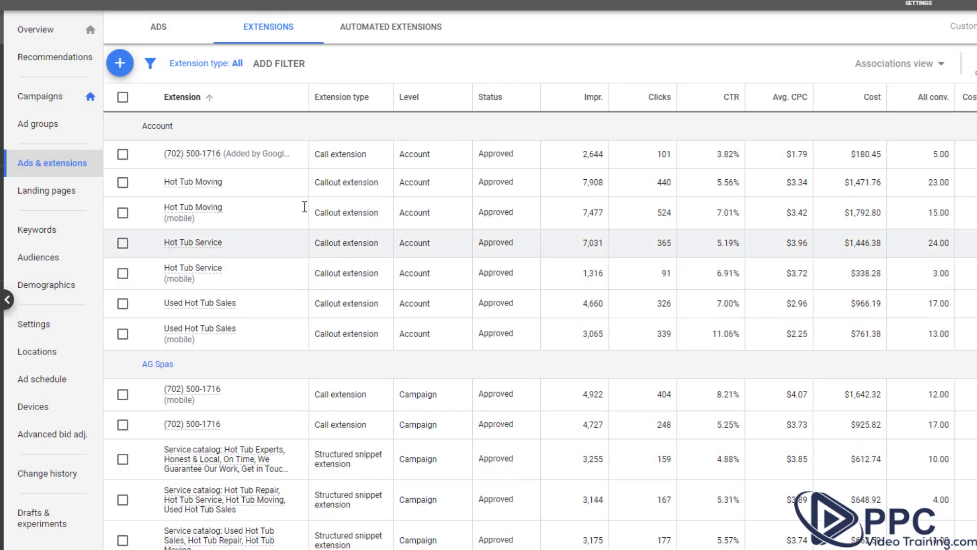
pyautogui.click(117, 71)
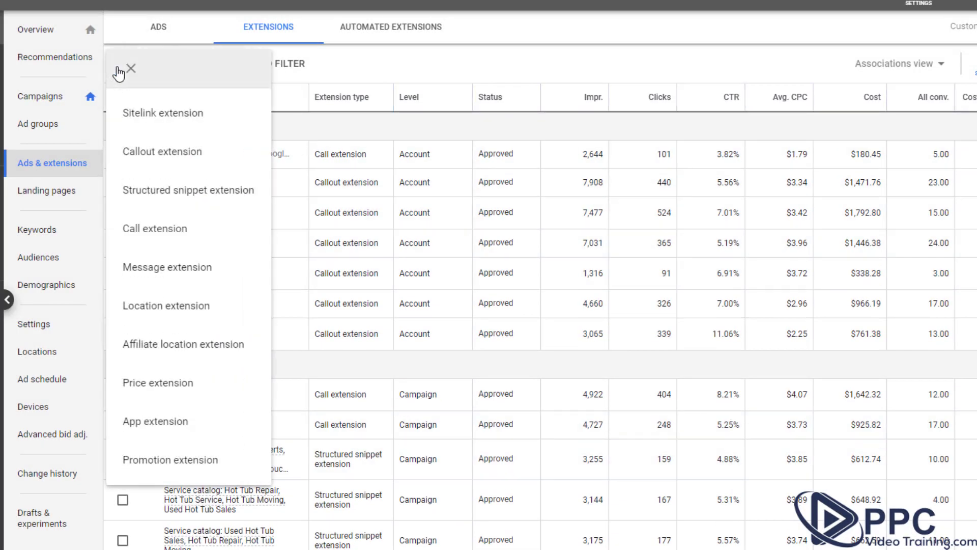
pyautogui.click(208, 345)
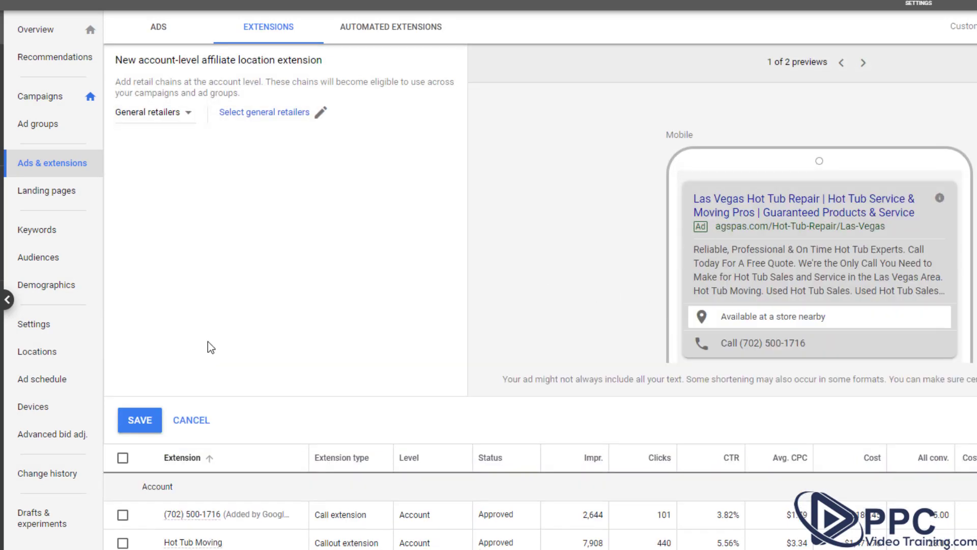
pyautogui.click(180, 113)
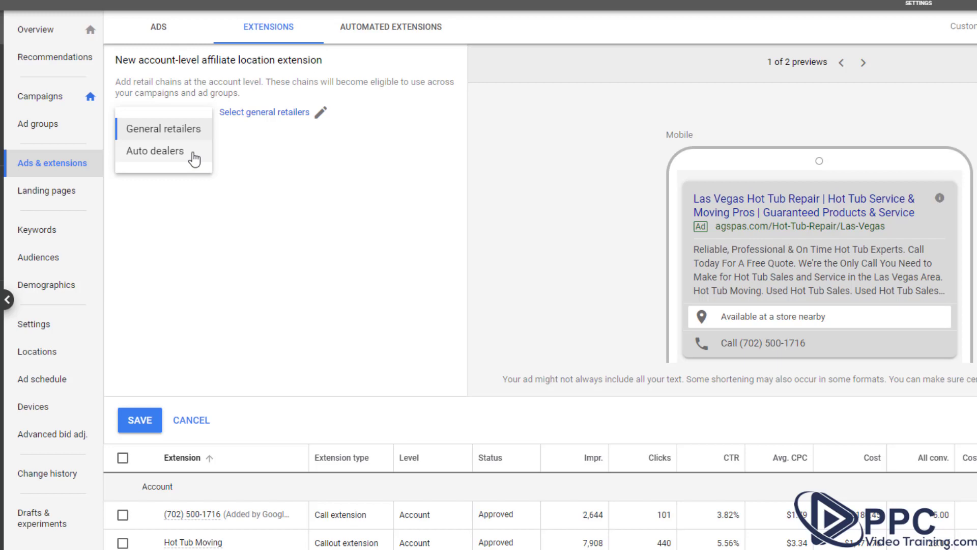
pyautogui.click(277, 154)
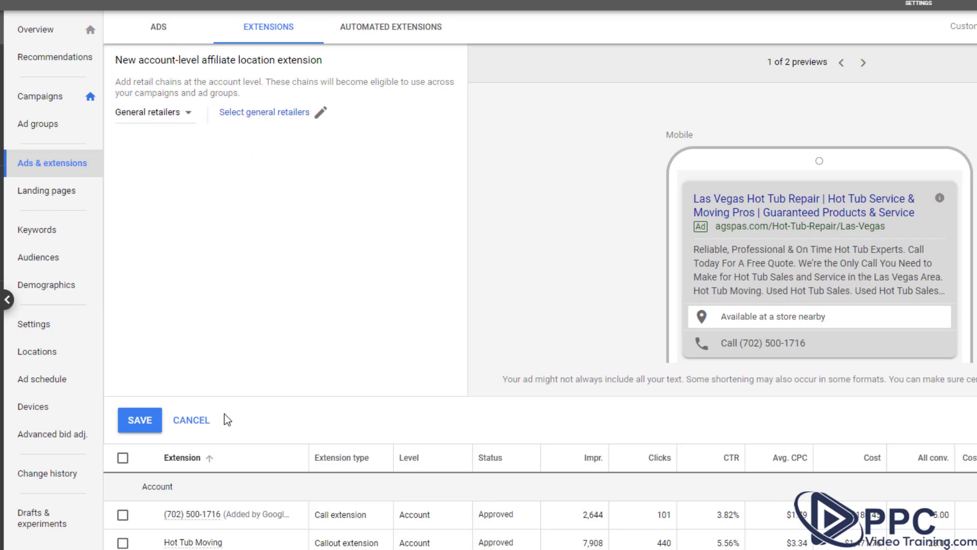
pyautogui.click(192, 419)
pyautogui.click(164, 390)
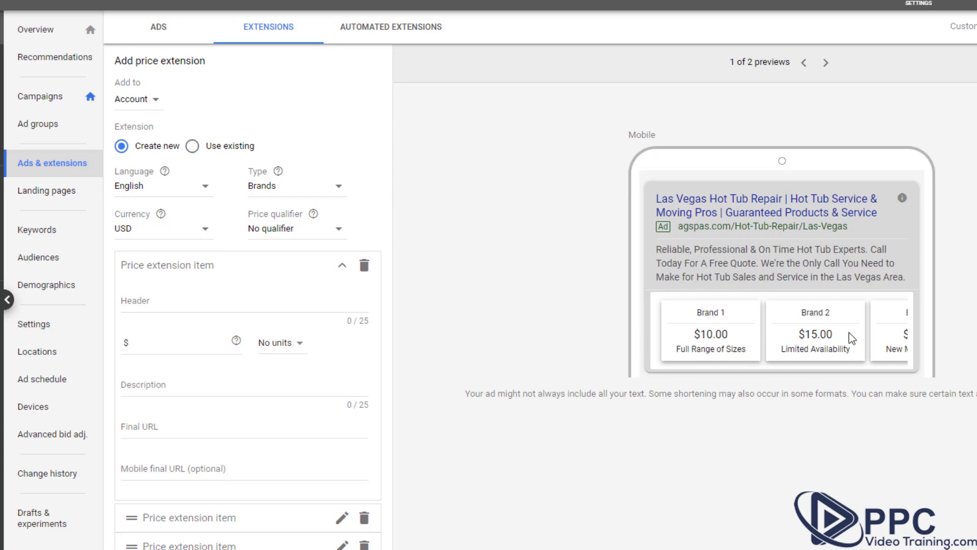
pyautogui.scroll(-1, 385, 341)
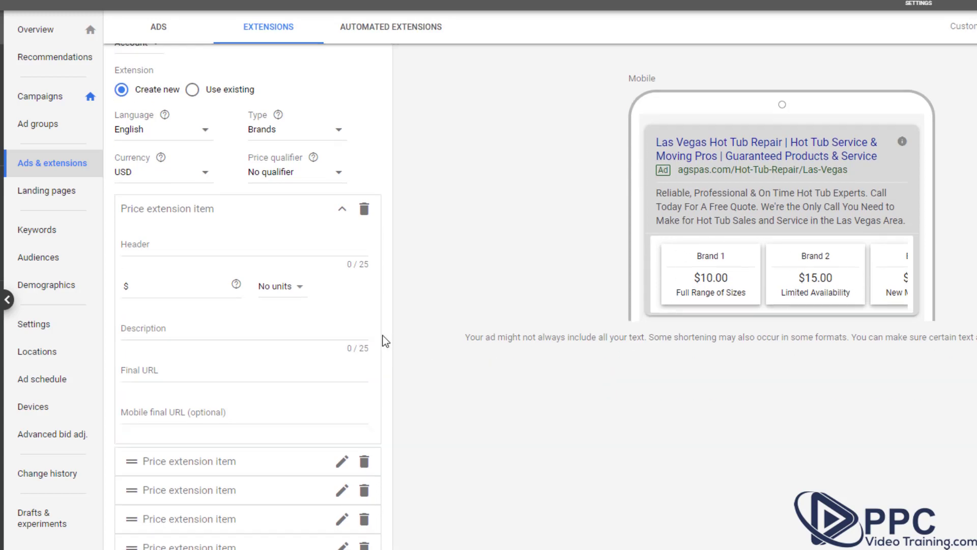
pyautogui.scroll(1, 313, 411)
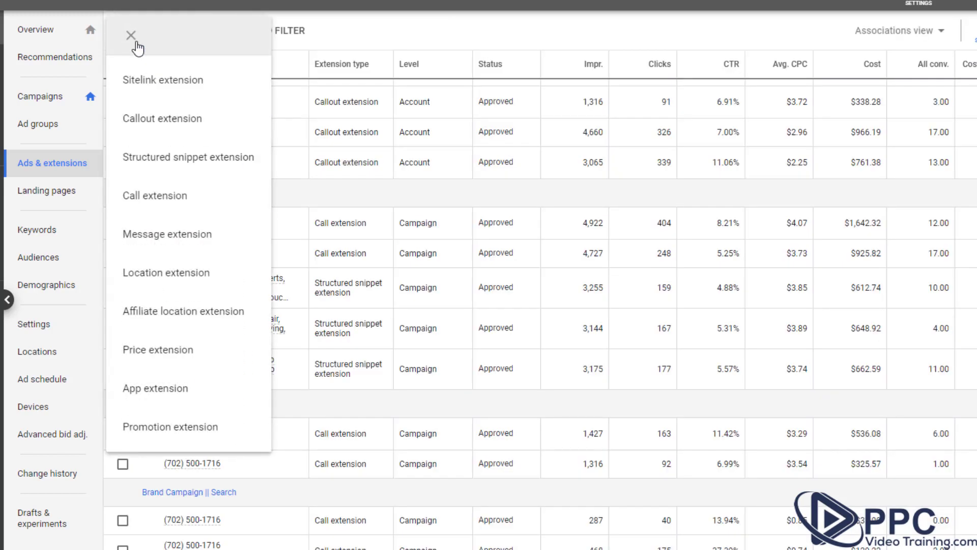
pyautogui.click(193, 390)
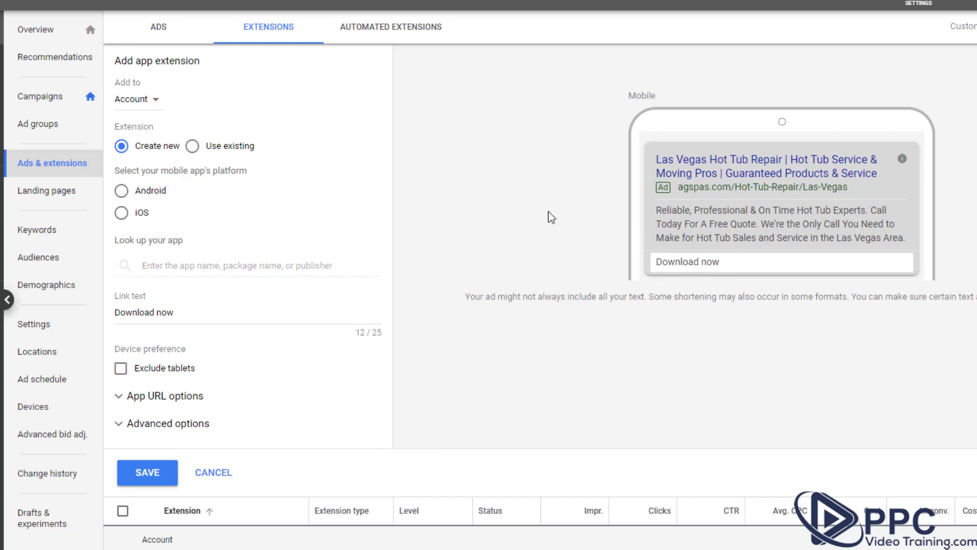
pyautogui.click(227, 473)
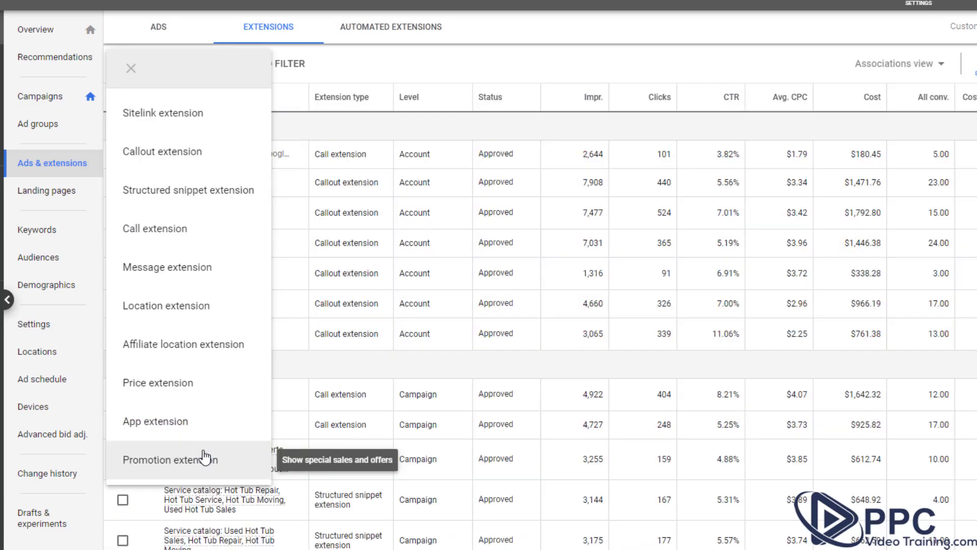
# - Add a promotion extension with type Percent discount and 25 entered as the percentage
pyautogui.click(205, 457)
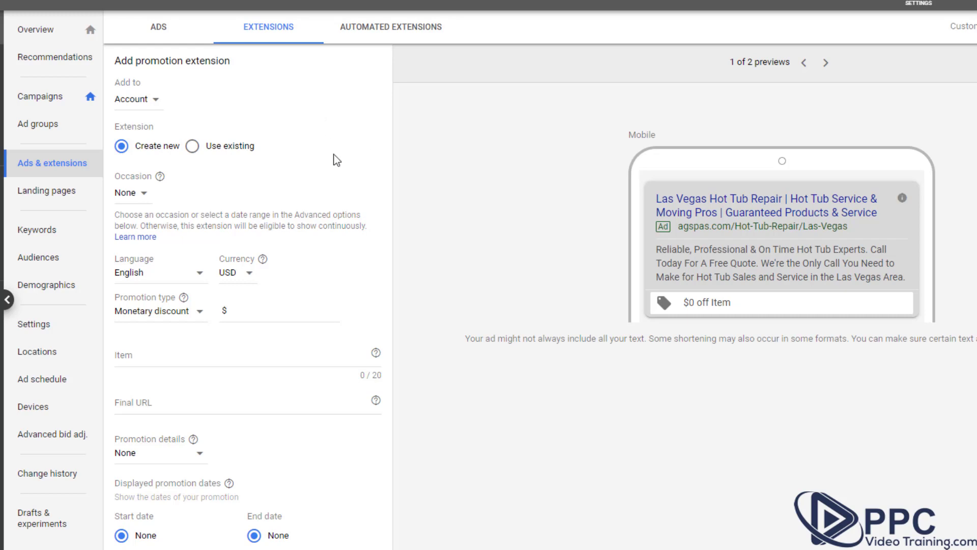
pyautogui.click(336, 315)
pyautogui.click(170, 313)
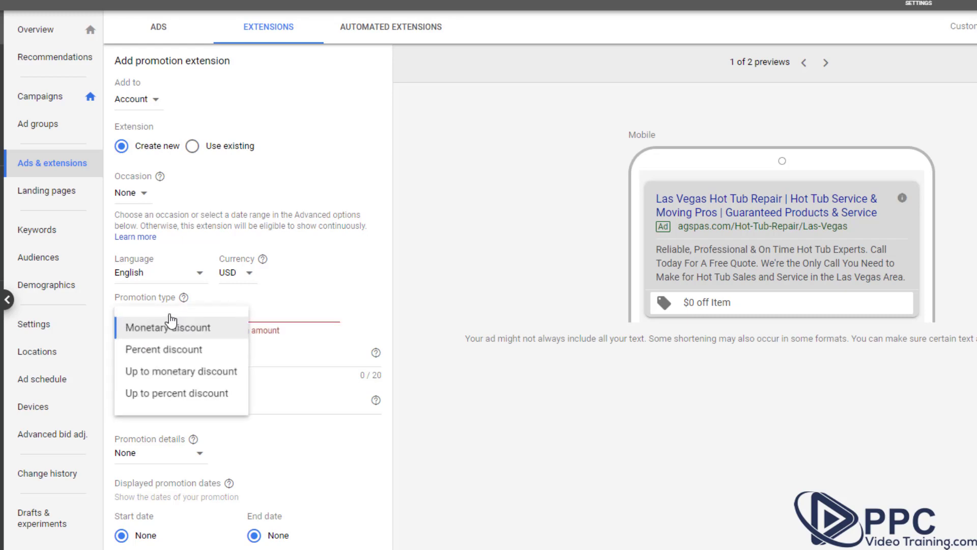
pyautogui.click(153, 349)
pyautogui.click(274, 312)
pyautogui.write('25')
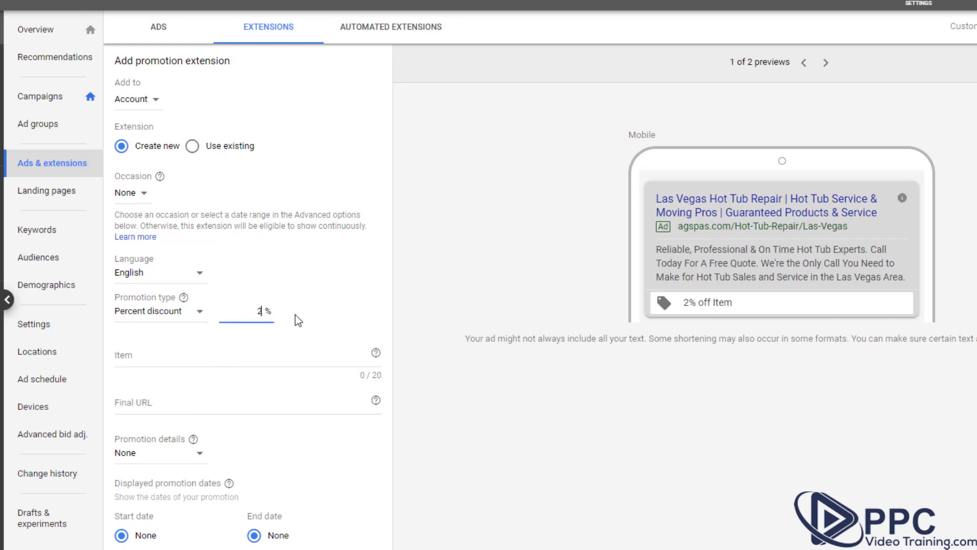
pyautogui.click(141, 371)
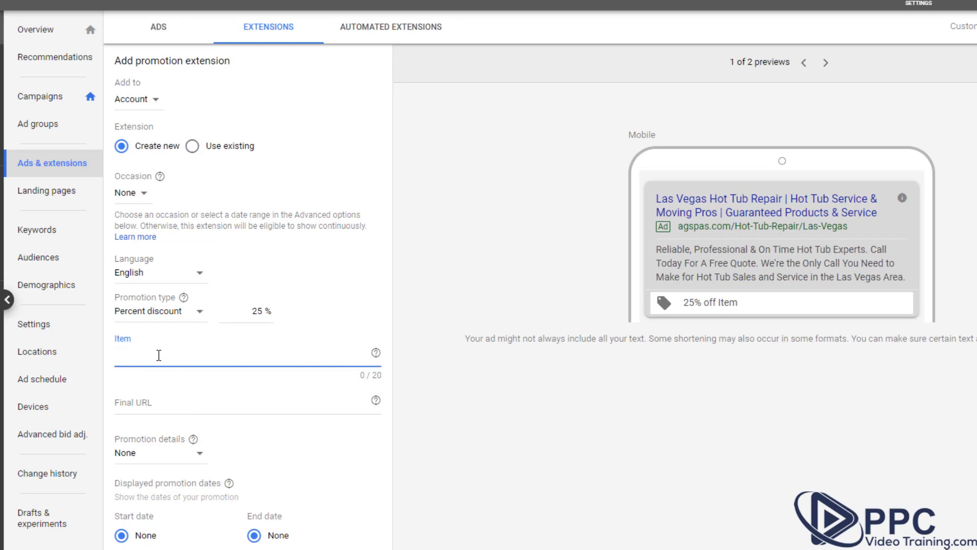